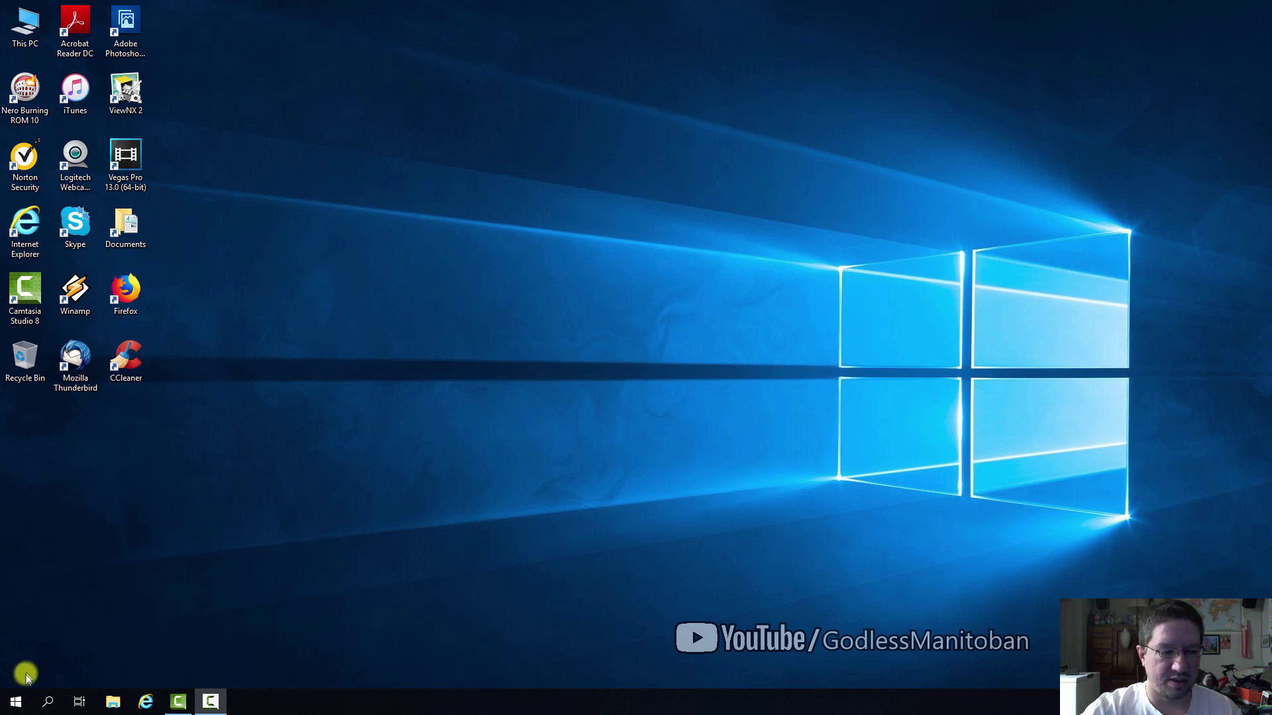
- Show the Start menu with its app list and live tiles
left_click(18, 701)
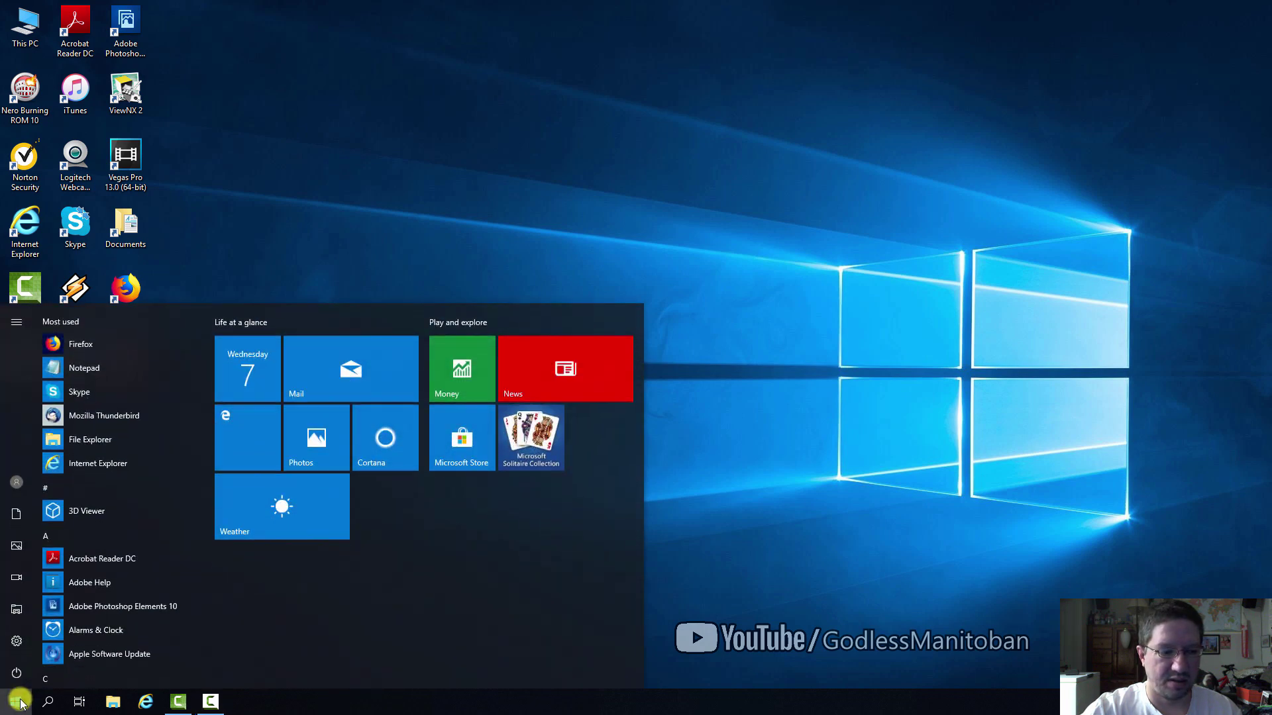
- Reach the Accounts section of Windows Settings showing the local account info
left_click(16, 649)
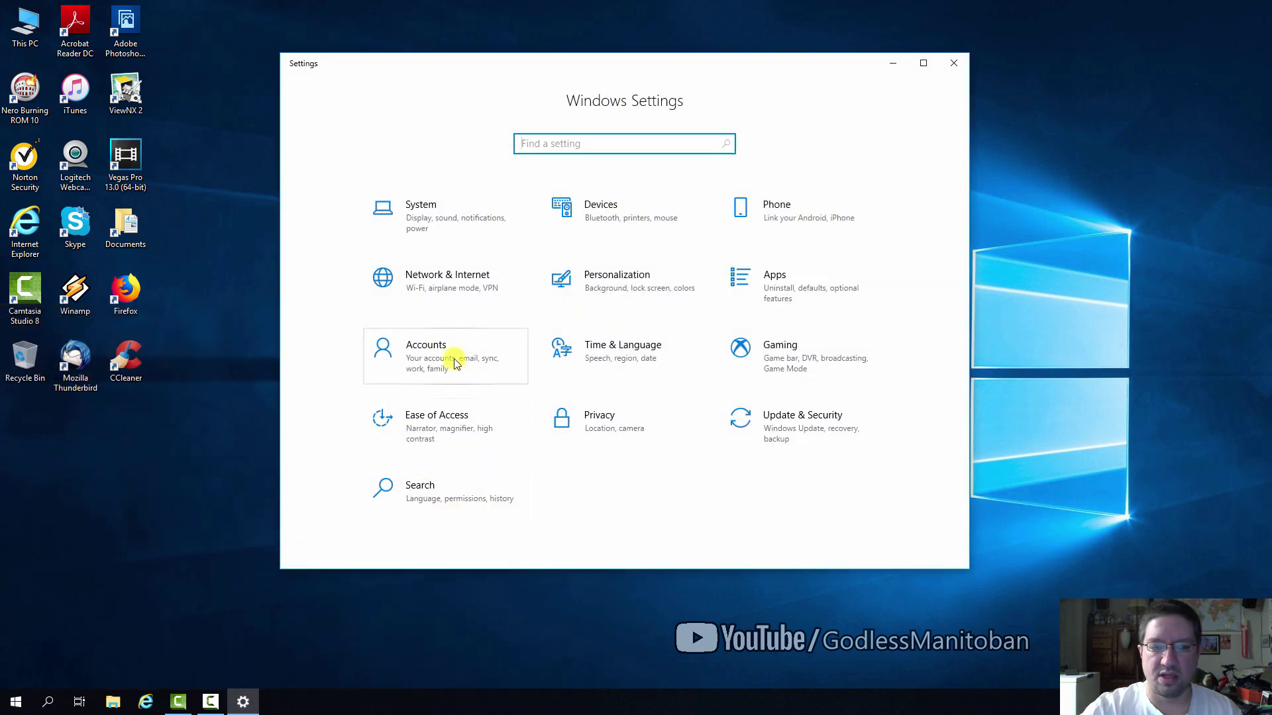
left_click(453, 365)
- In Sign-in options, switch 'Use my sign-in info to finish setting up my device' on then off, and close Settings
left_click(422, 260)
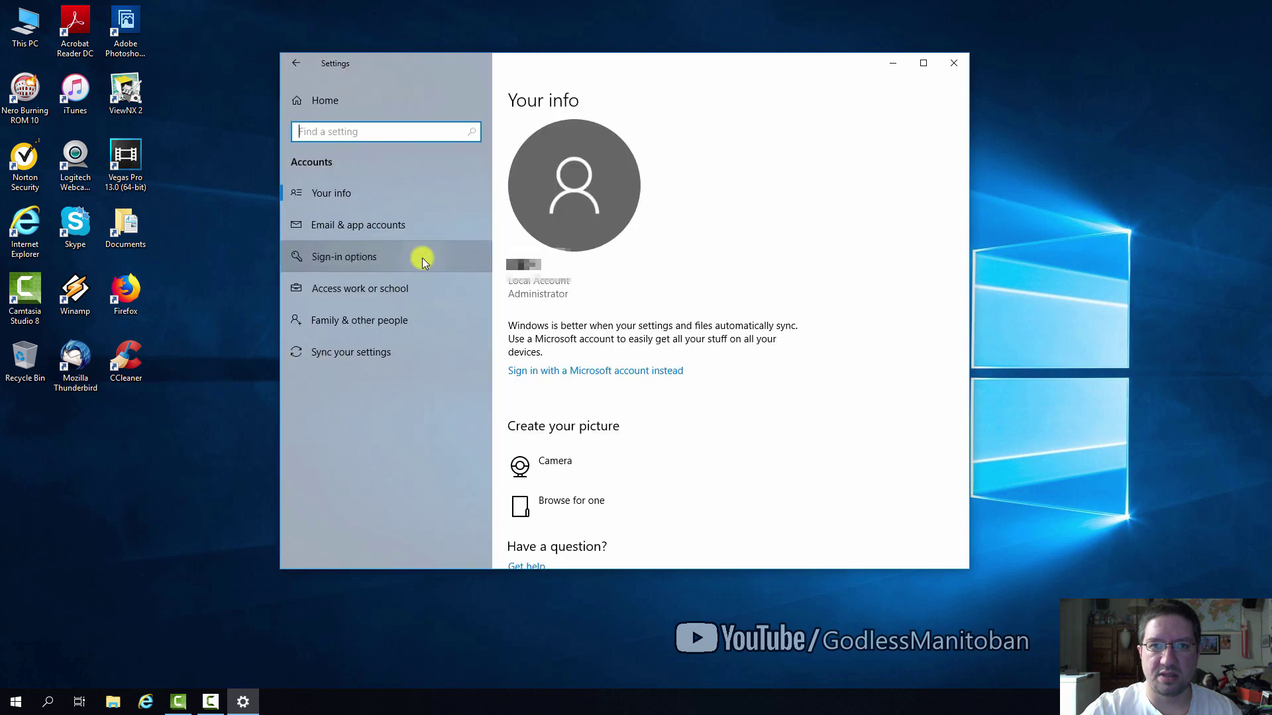
left_click_drag(968, 167, 969, 408)
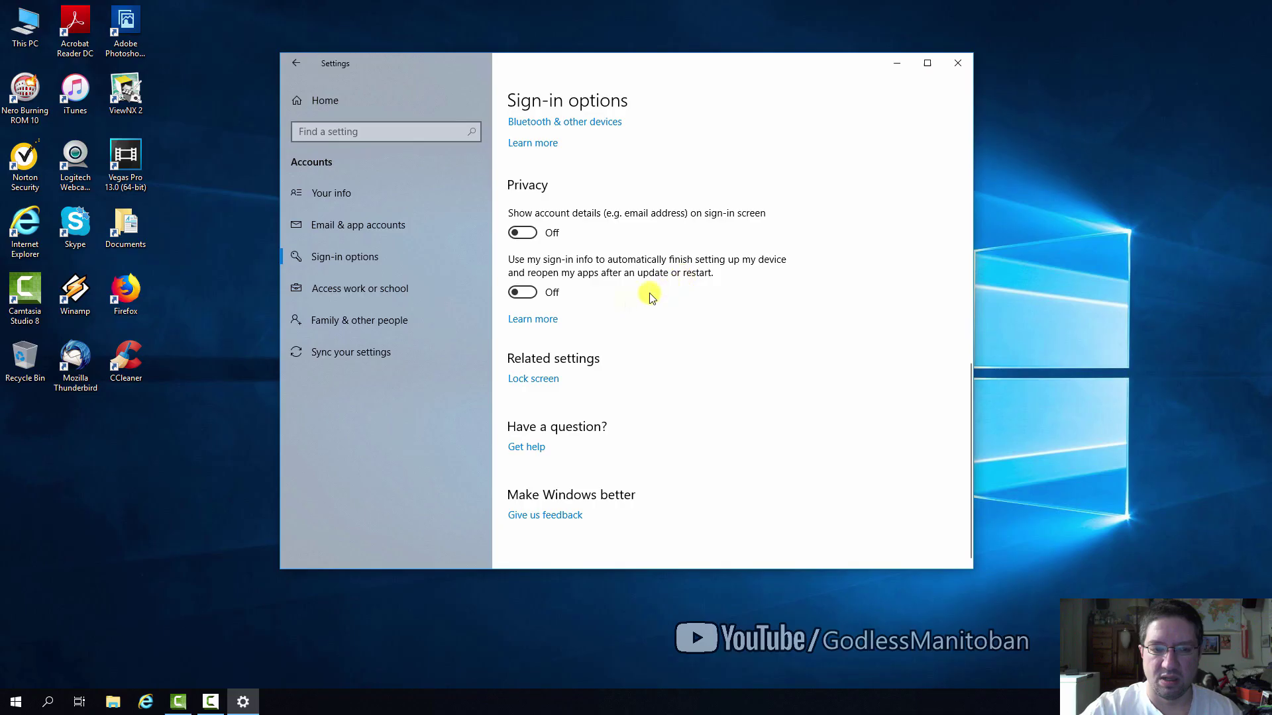
left_click(525, 297)
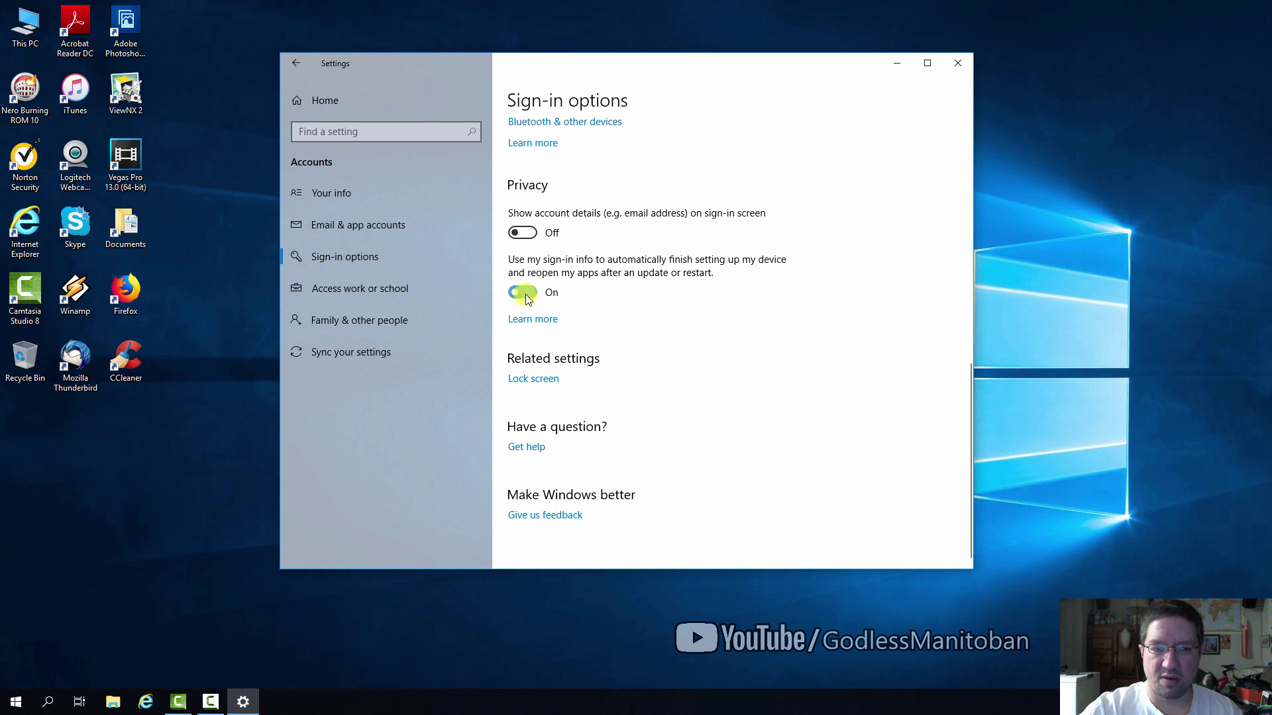
left_click(518, 295)
left_click(953, 65)
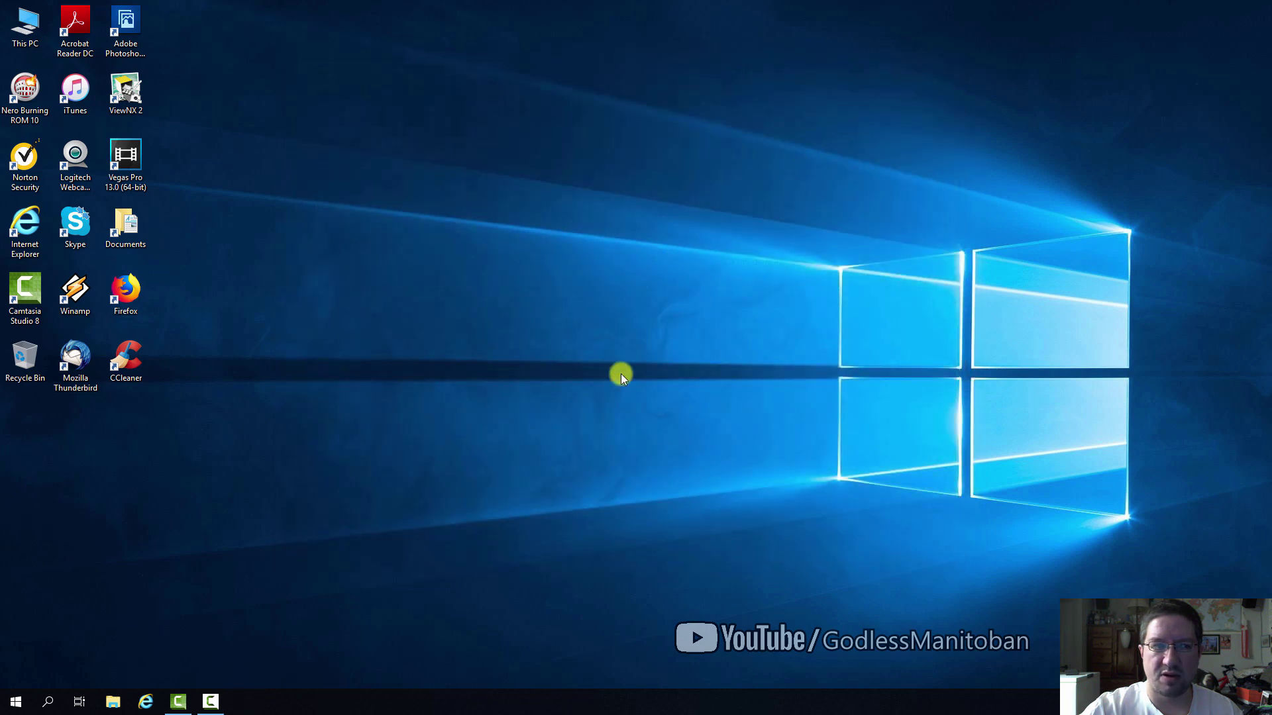